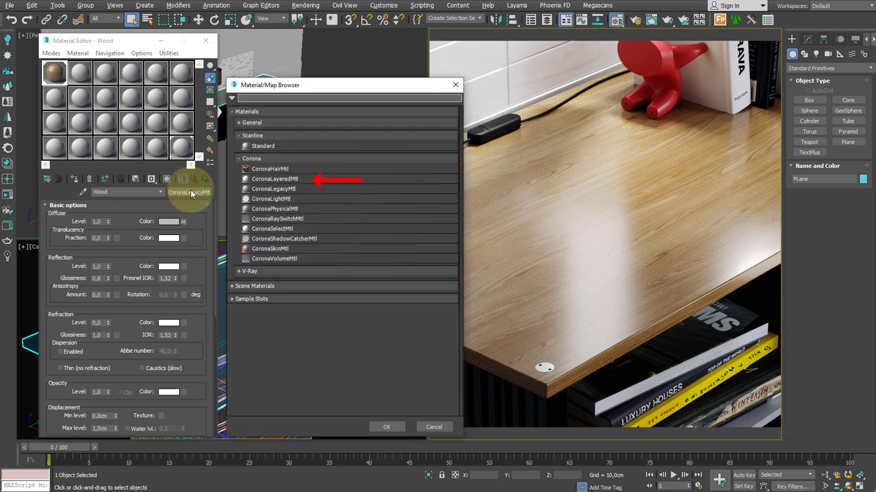
# Convert the Wood material to a CoronaLayeredMtl, keeping the old material as a sub-material
pyautogui.click(297, 179)
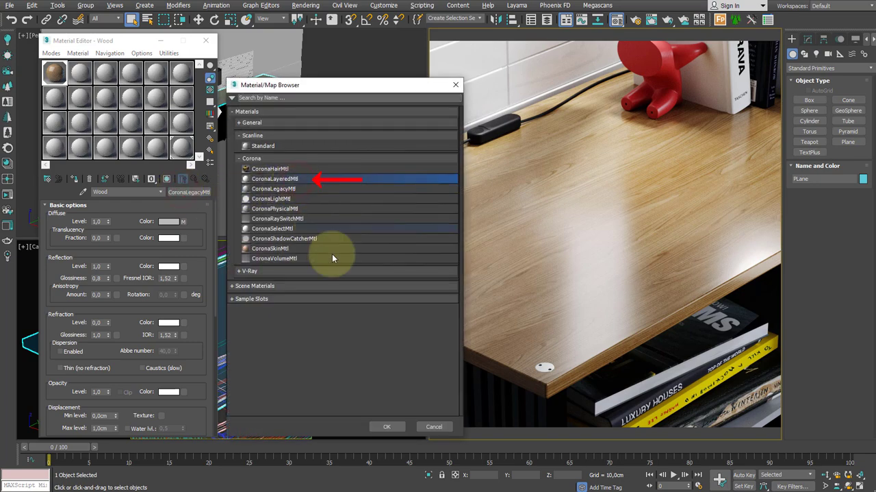
pyautogui.click(388, 426)
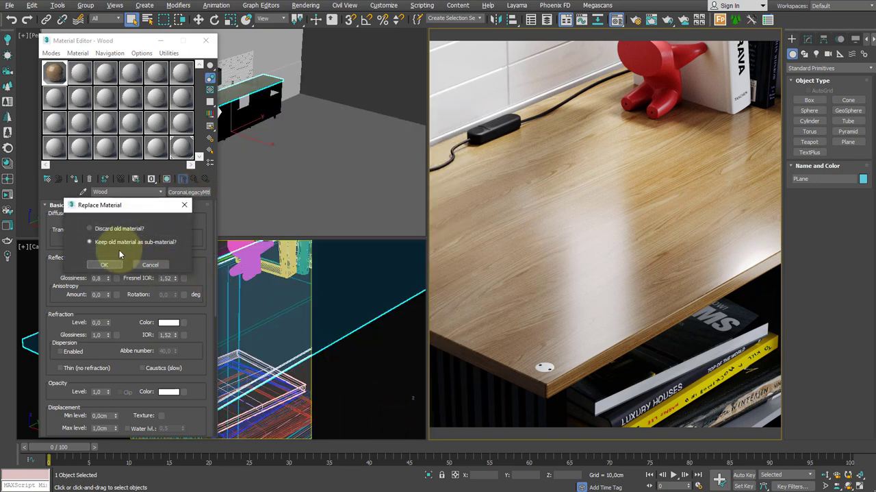
pyautogui.click(109, 264)
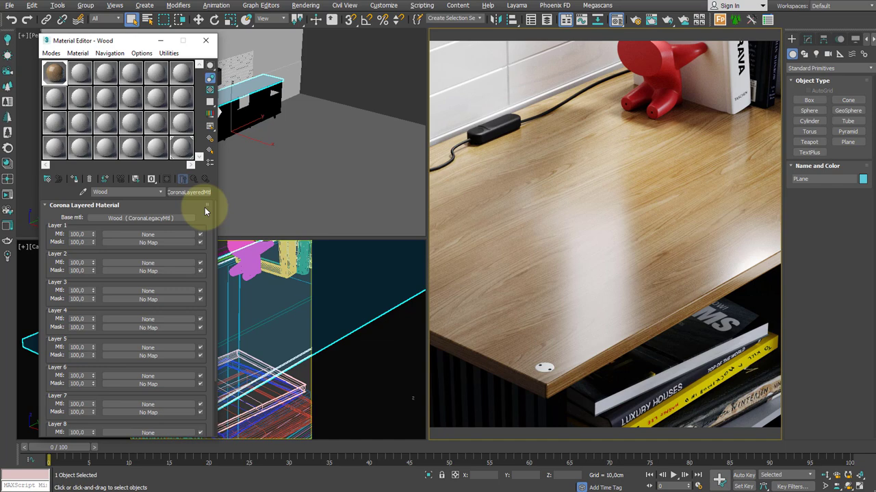
# Add a CoronaLegacyMtl as the Layer 1 material and name it "Wood no refl"
pyautogui.click(178, 234)
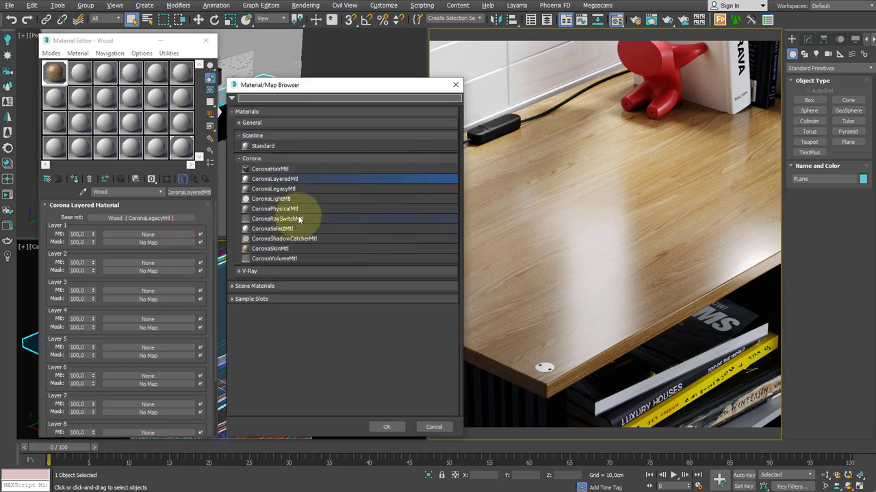
pyautogui.doubleClick(298, 188)
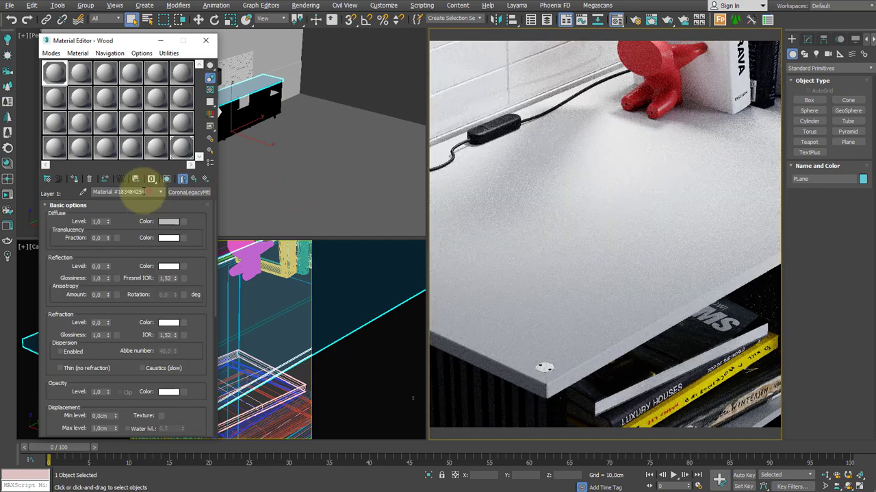
pyautogui.write('Wood no refl')
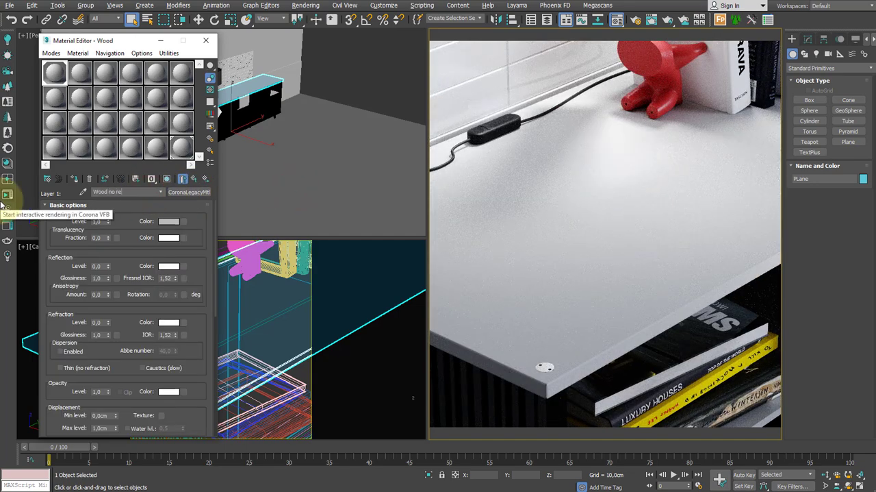
# Load wood _texture3196.jpg as a CoronaBitmap in the diffuse color of Wood no refl and return to the layered material
pyautogui.click(185, 223)
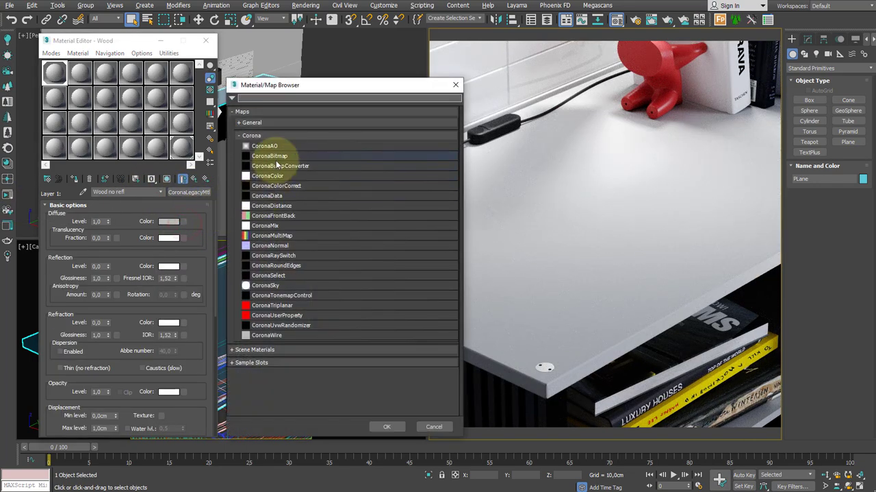
pyautogui.doubleClick(276, 158)
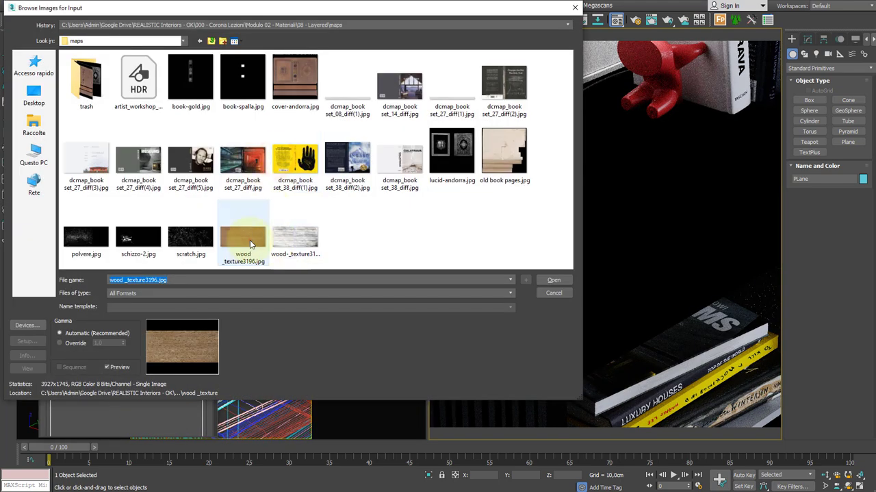
pyautogui.doubleClick(250, 241)
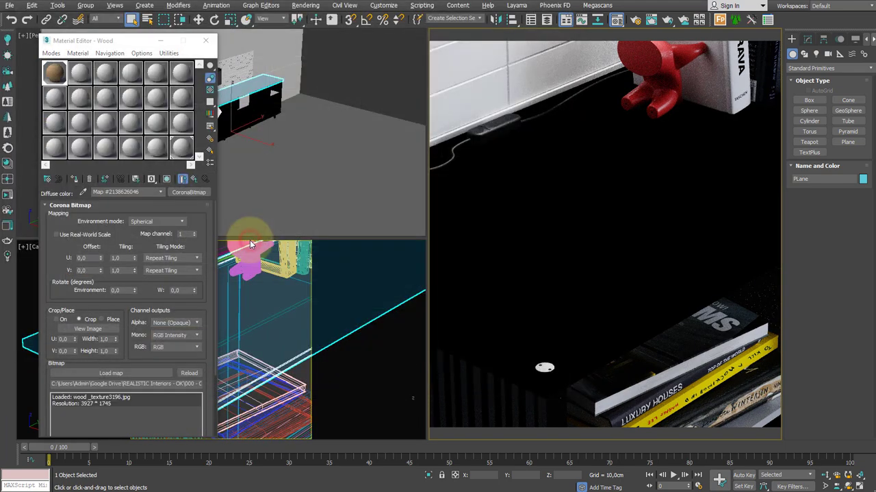
pyautogui.click(194, 179)
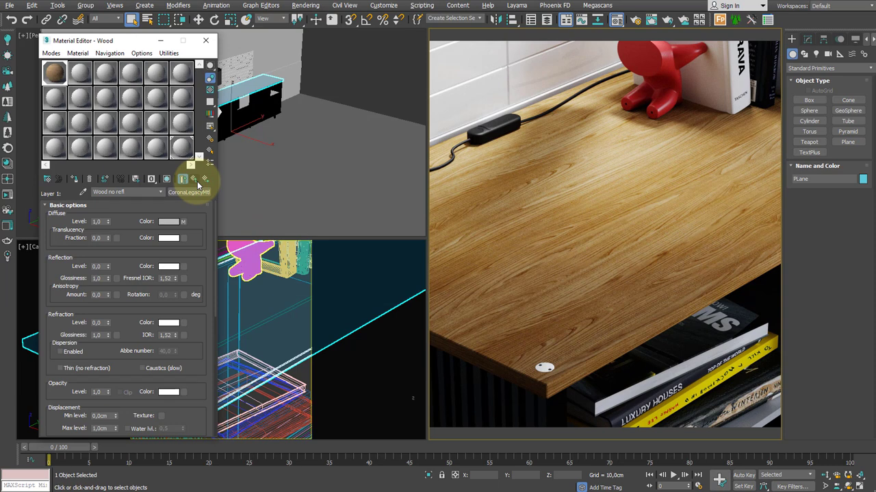
pyautogui.click(196, 180)
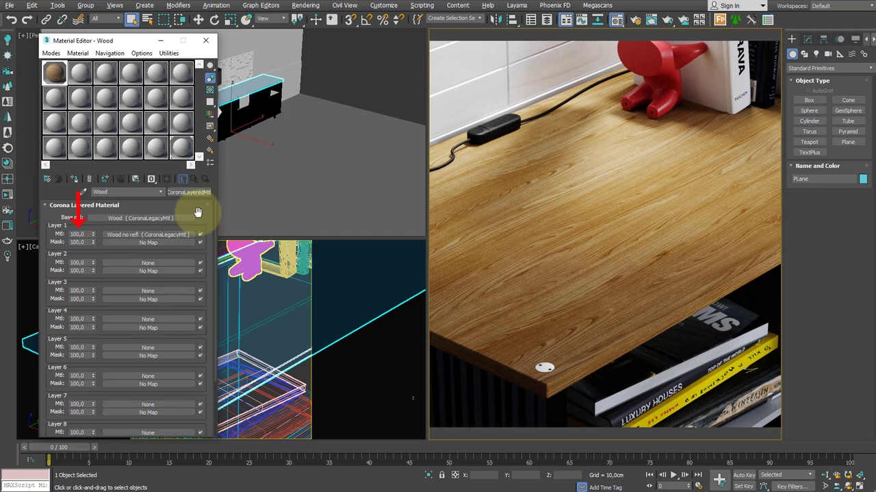
# Load wood-_texture3196_MASK.jpg as a CoronaBitmap in the Layer 1 mask and invert its output
pyautogui.click(177, 243)
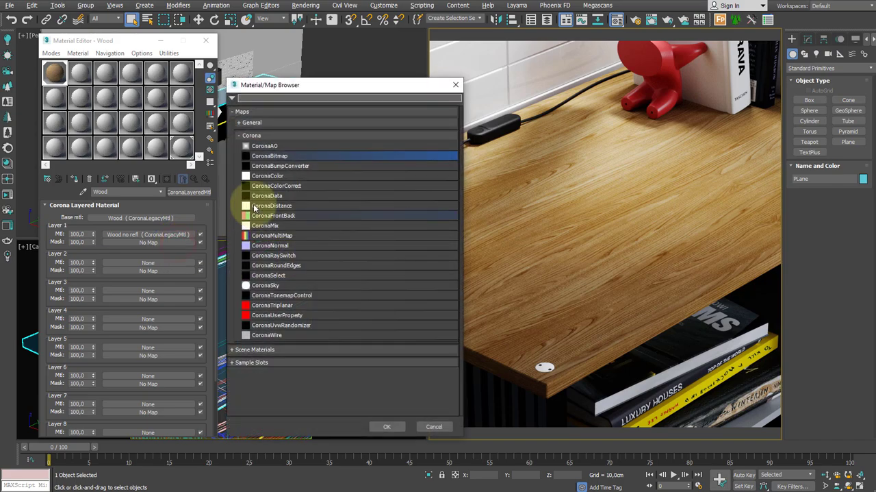
pyautogui.doubleClick(268, 154)
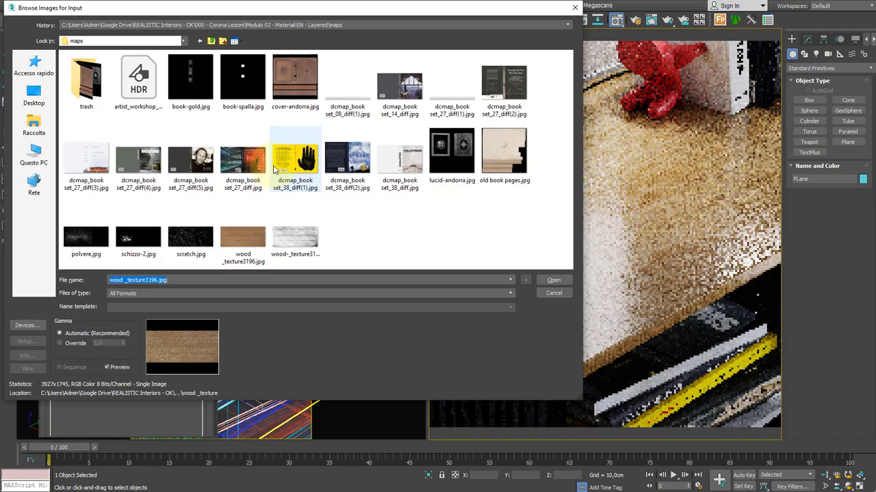
pyautogui.doubleClick(293, 237)
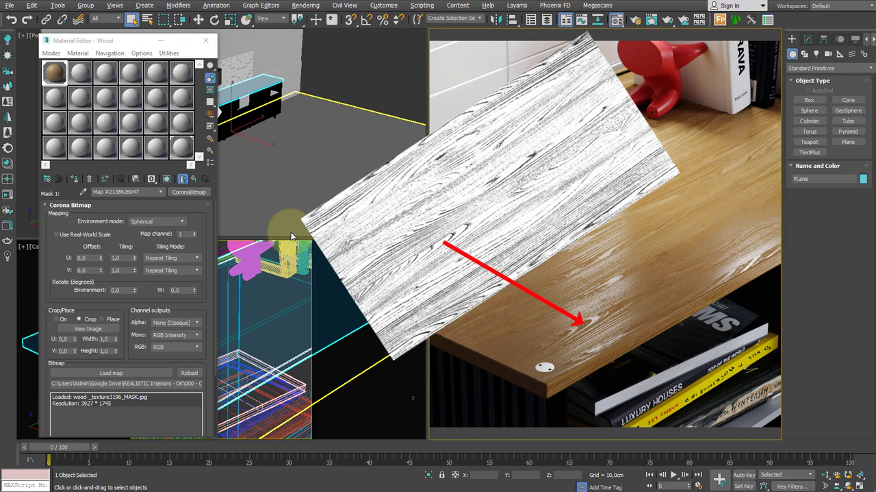
pyautogui.moveTo(196, 303); pyautogui.dragTo(178, 168)
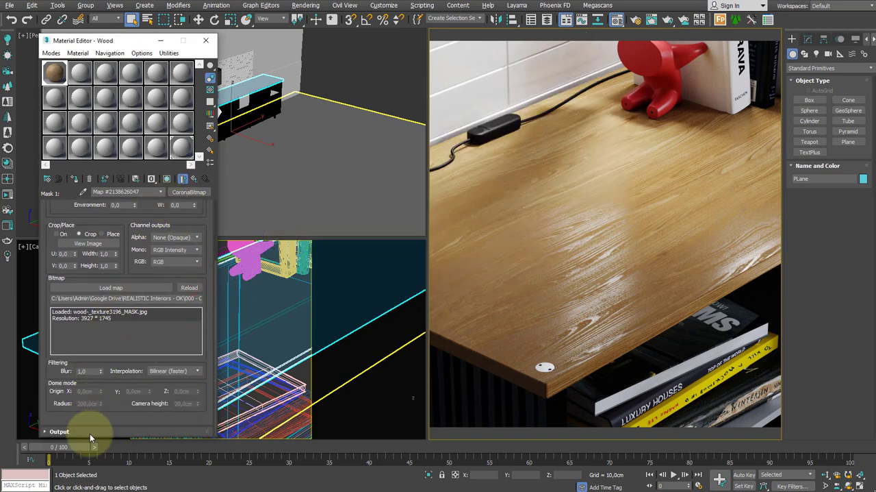
pyautogui.click(88, 432)
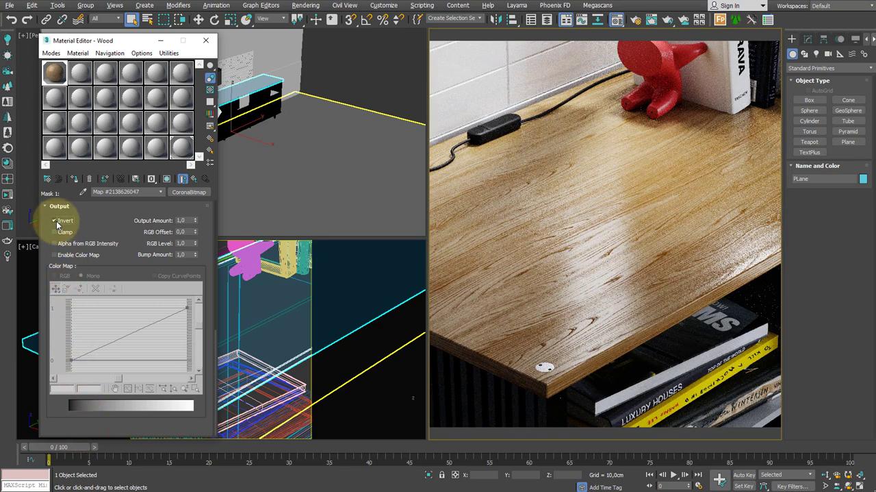
pyautogui.click(195, 179)
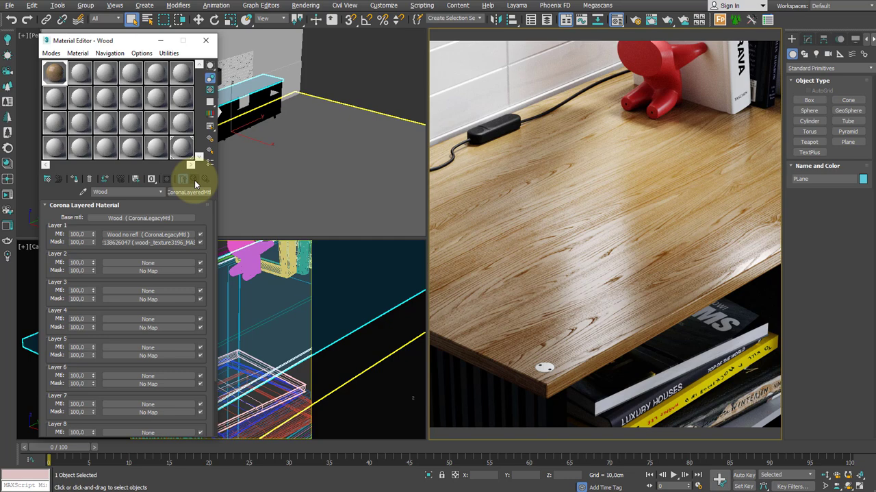
# Try Layer 1 material amounts of 0, 30 and 50, and set the amount to 60
pyautogui.doubleClick(82, 233)
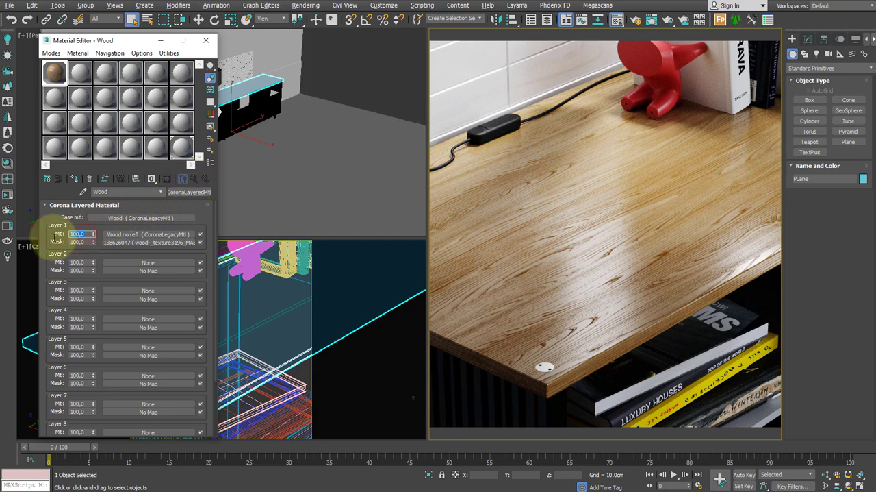
pyautogui.write('0')
pyautogui.press('Return')
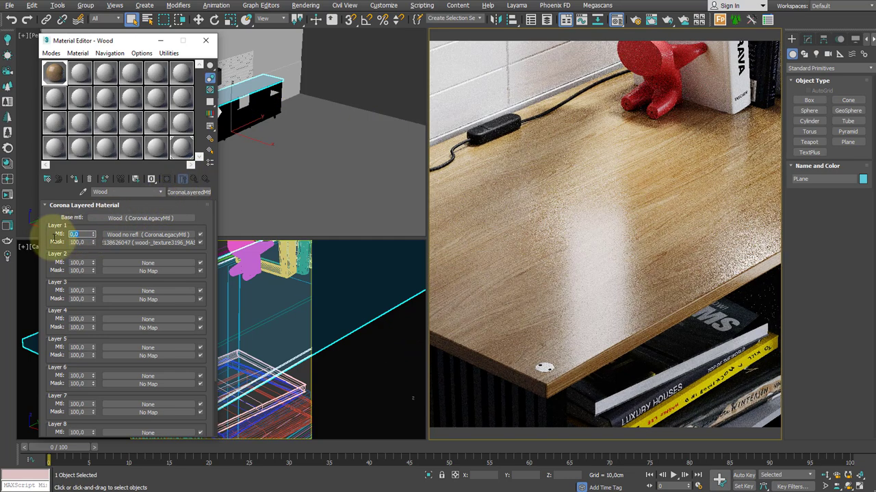
pyautogui.write('30')
pyautogui.press('Return')
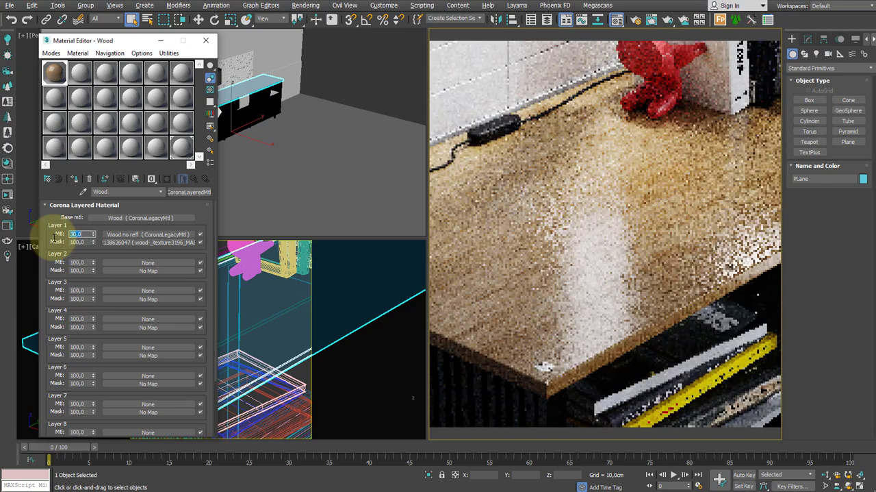
pyautogui.write('50')
pyautogui.press('Return')
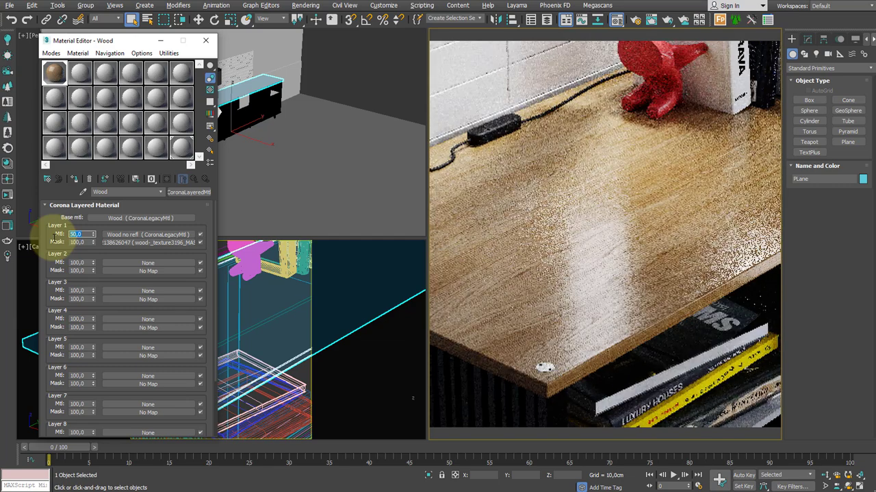
pyautogui.write('60')
pyautogui.press('Return')
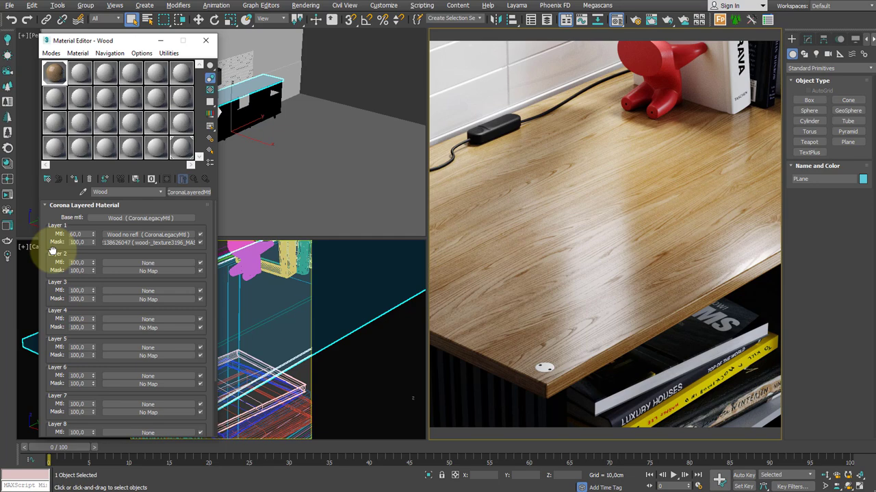
# Add a default CoronaLegacyMtl as the Layer 2 material and return to the layered material
pyautogui.click(121, 262)
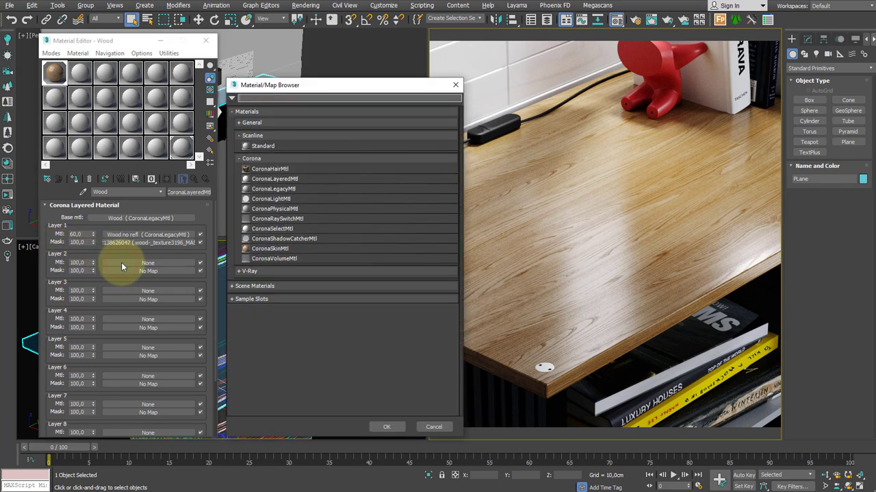
pyautogui.doubleClick(281, 179)
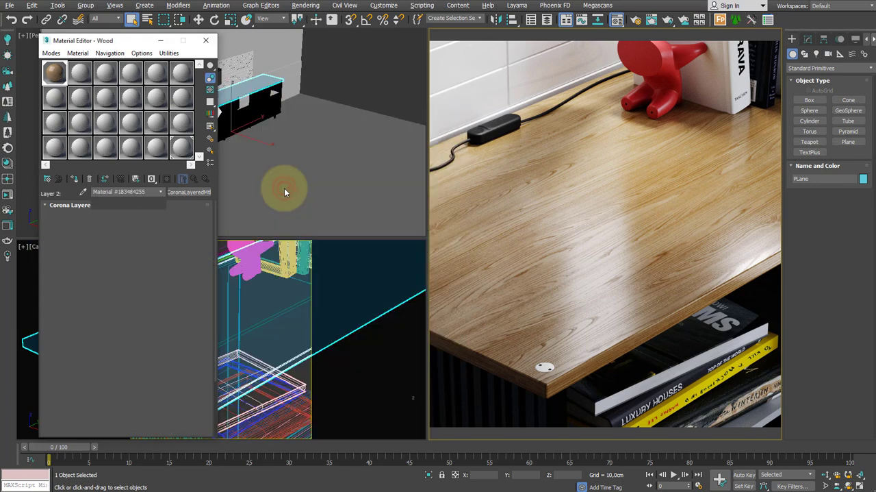
pyautogui.click(194, 180)
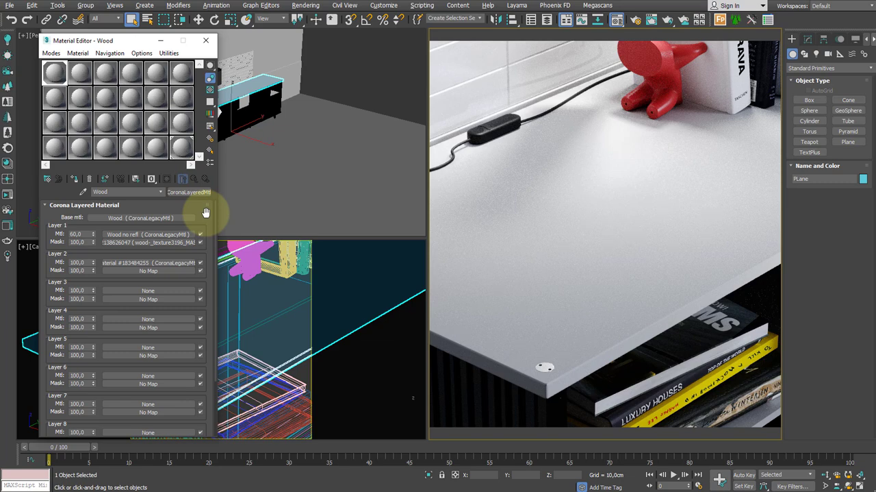
# Load polvere.jpg as a CoronaBitmap in the Layer 2 mask and return to the layered material
pyautogui.click(179, 269)
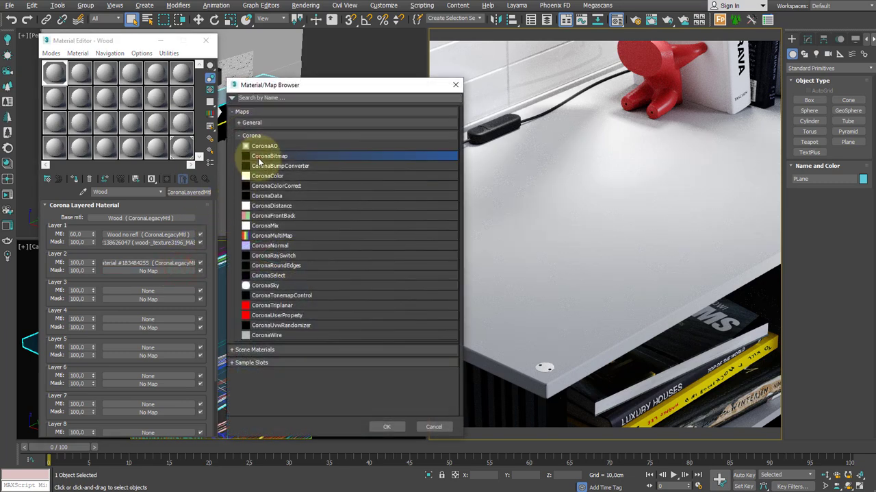
pyautogui.doubleClick(255, 155)
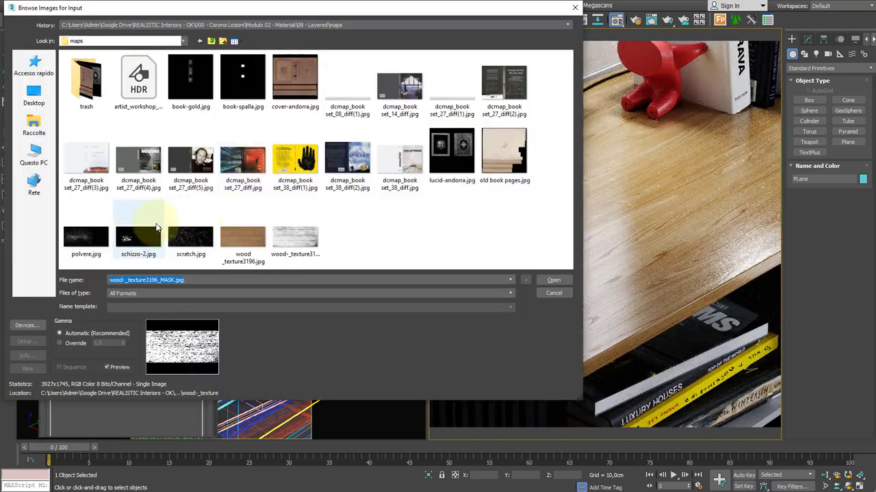
pyautogui.doubleClick(78, 182)
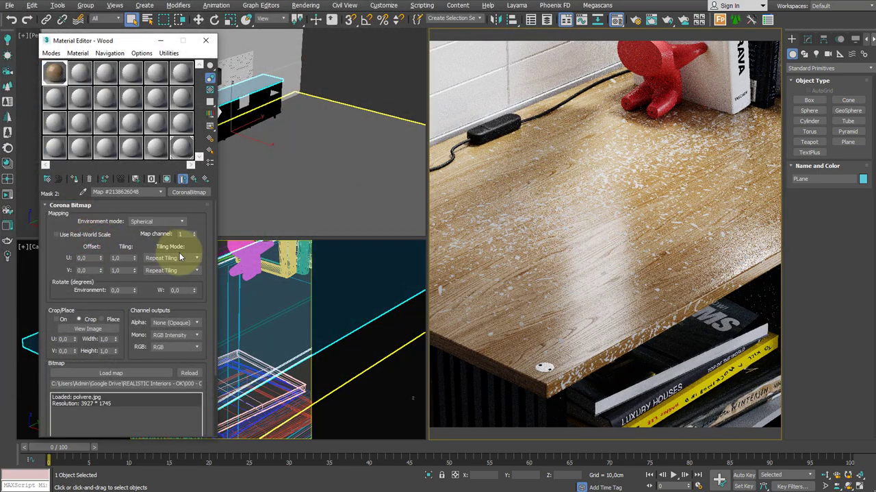
pyautogui.click(195, 180)
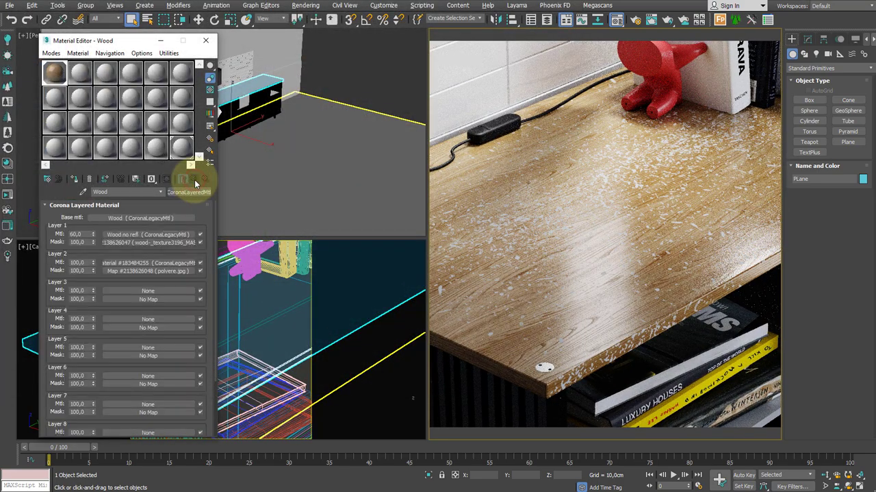
# Turn off the Layer 1 and Layer 2 materials and add a CoronaLegacyMtl as the Layer 3 material
pyautogui.click(200, 234)
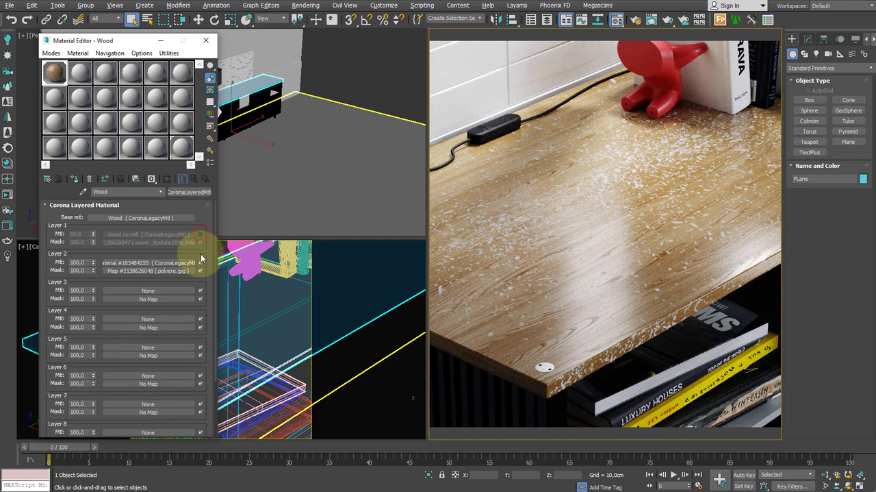
pyautogui.click(200, 262)
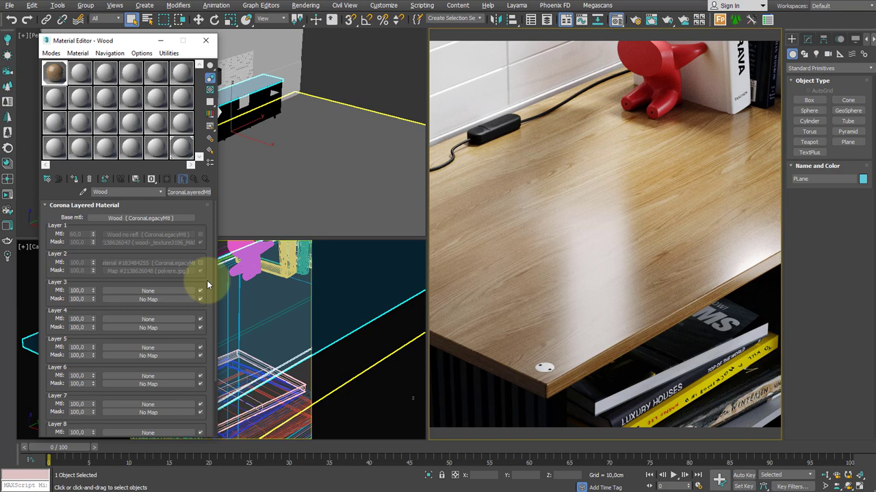
pyautogui.click(174, 290)
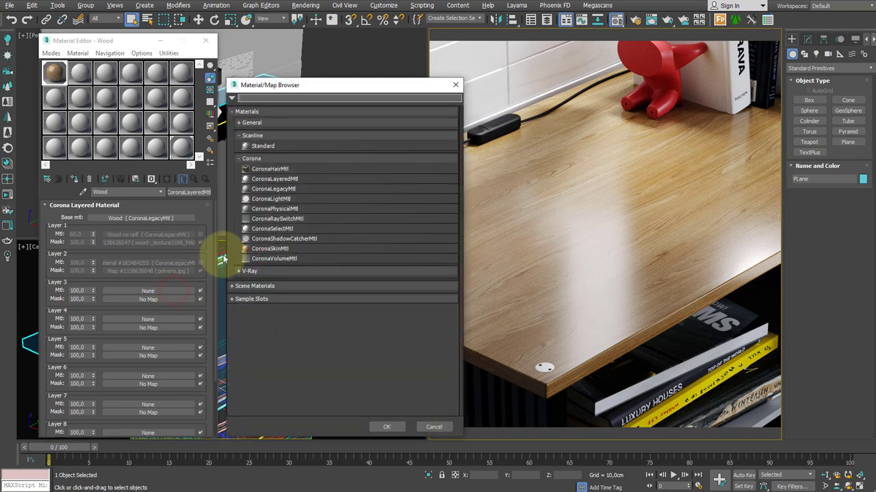
pyautogui.doubleClick(273, 189)
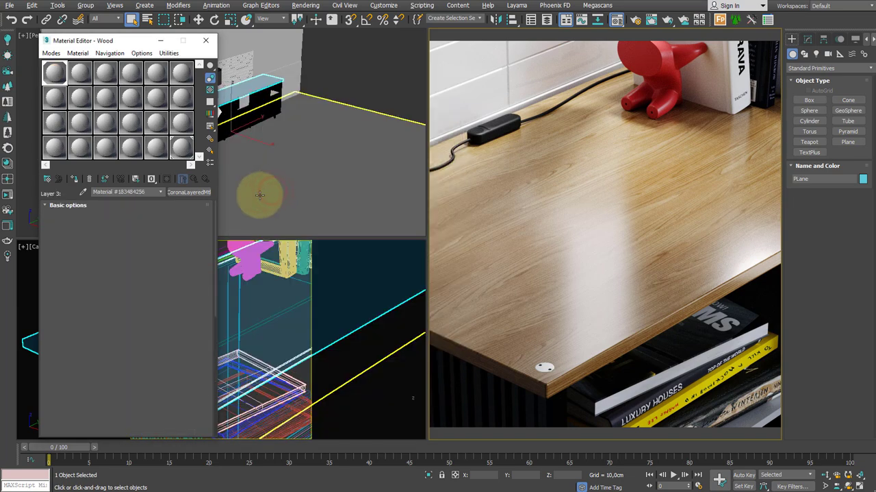
# Load wood _texture3196.jpg as a CoronaBitmap in the diffuse color of the Layer 3 material
pyautogui.click(188, 220)
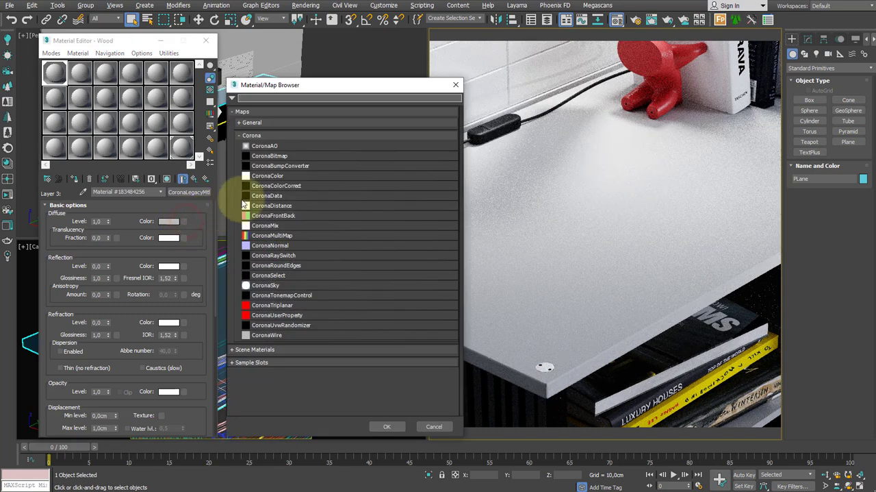
pyautogui.doubleClick(274, 157)
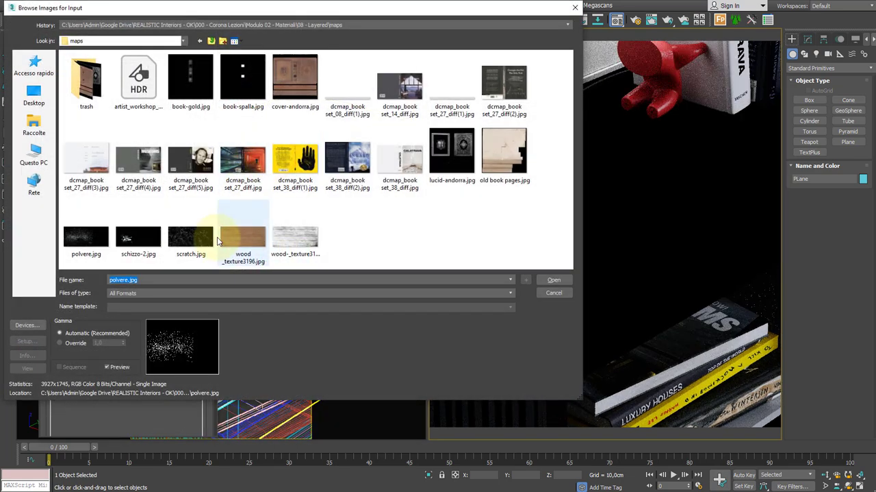
pyautogui.doubleClick(242, 183)
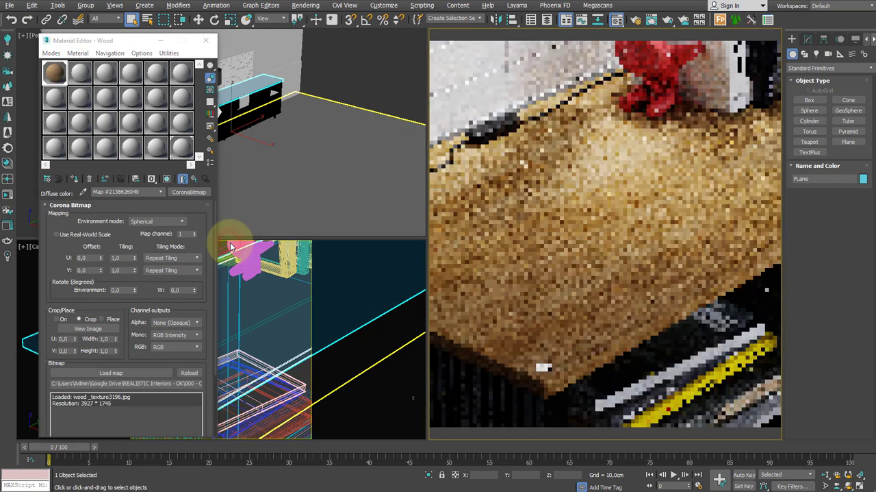
# Enable the wood bitmap's color map, bend its curve upward with a Bezier handle on the start point, and return to the Layer 3 material
pyautogui.moveTo(192, 302); pyautogui.dragTo(186, 170)
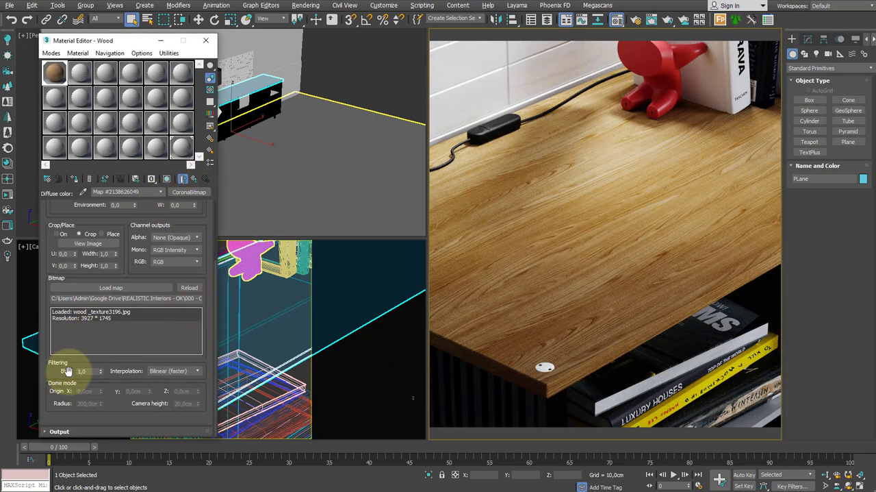
pyautogui.click(48, 431)
pyautogui.click(54, 254)
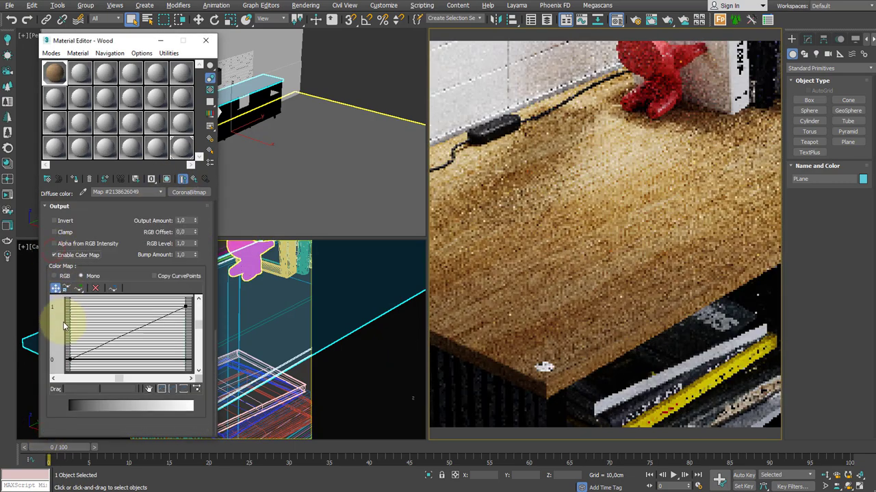
pyautogui.rightClick(70, 357)
pyautogui.click(94, 371)
pyautogui.moveTo(99, 345); pyautogui.dragTo(98, 322)
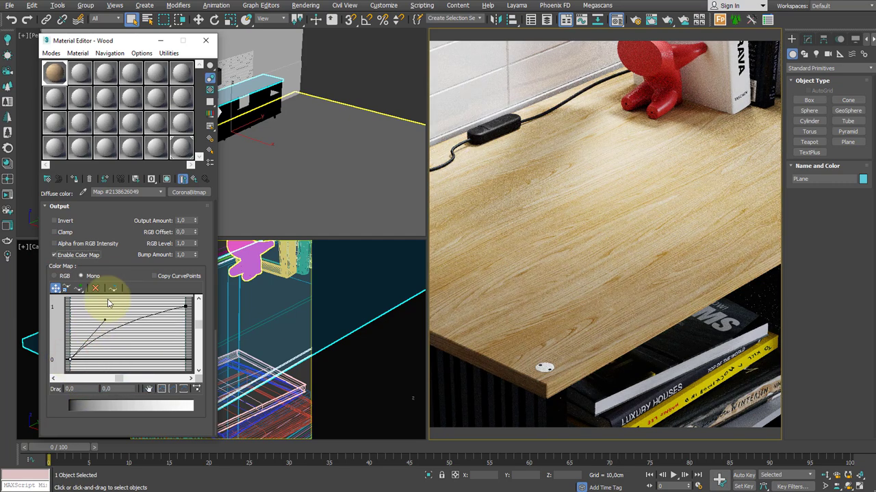
pyautogui.click(193, 179)
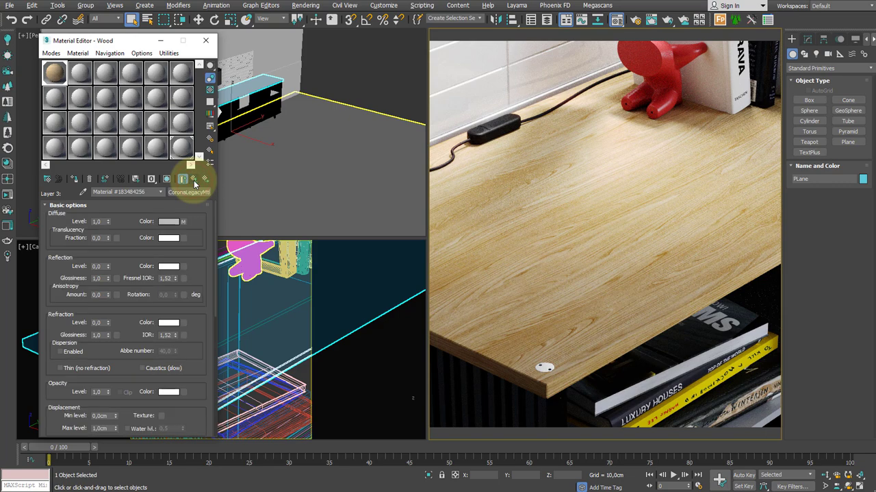
# Name the Layer 3 material Scratches and load scratch.jpg as a CoronaBitmap in the Layer 3 mask, returning to the layered material
pyautogui.click(193, 179)
pyautogui.click(158, 300)
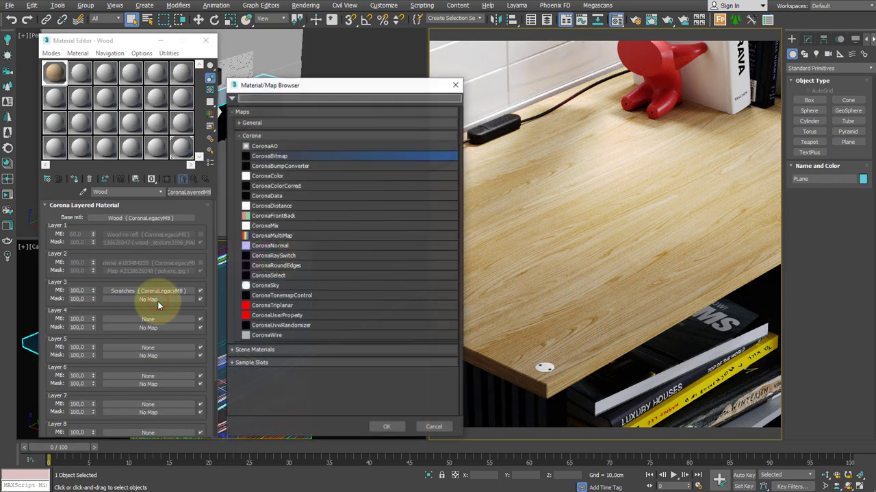
pyautogui.doubleClick(267, 157)
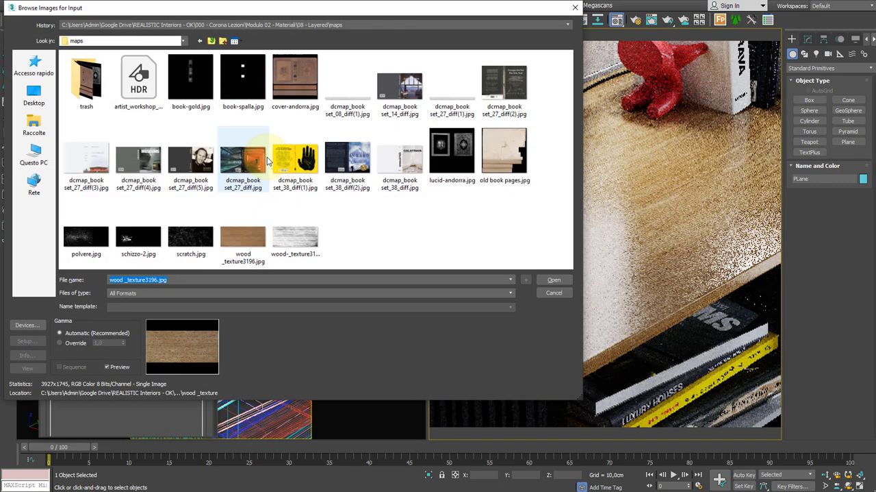
pyautogui.doubleClick(181, 236)
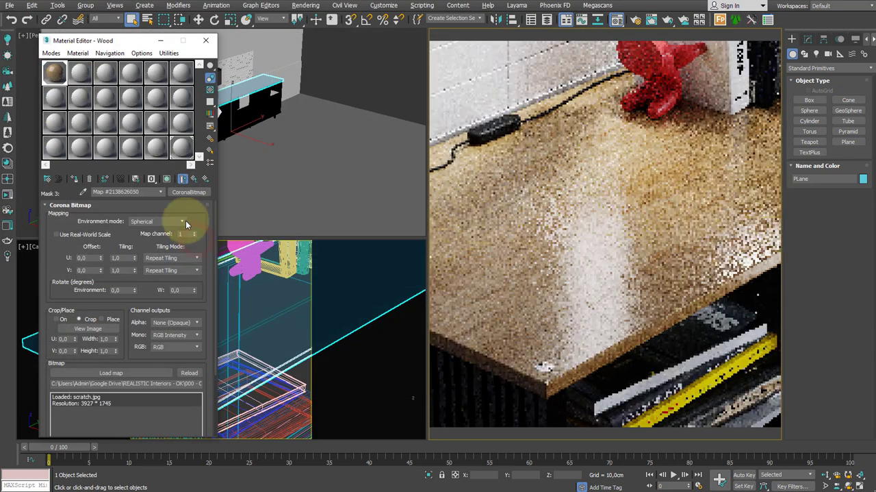
pyautogui.click(193, 179)
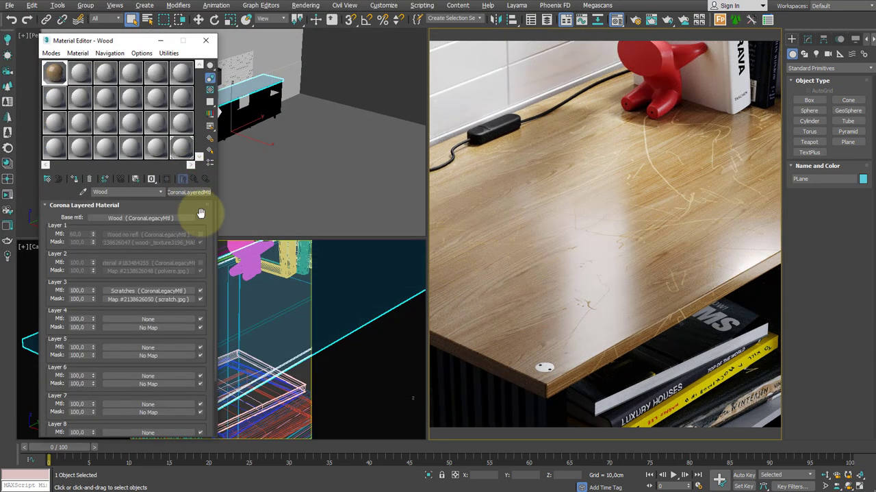
# Turn the Layer 1 and Layer 2 materials back on and set the Layer 2 material amount to 50
pyautogui.click(200, 234)
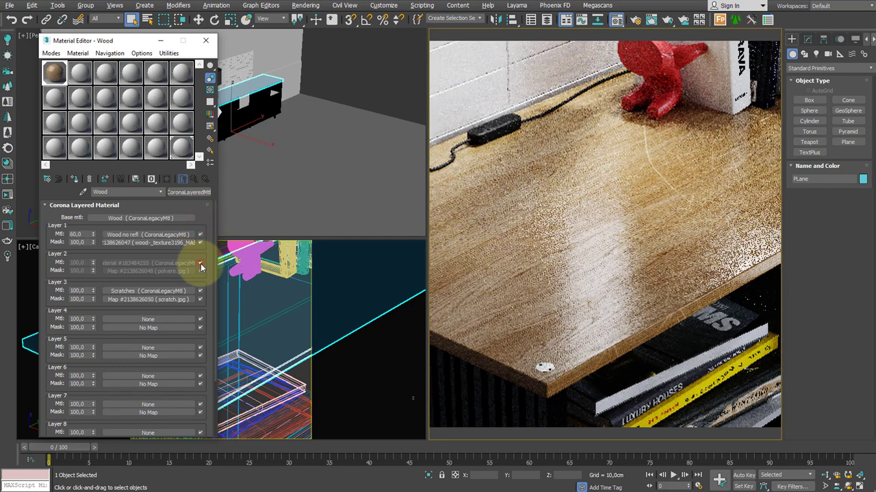
pyautogui.click(201, 263)
pyautogui.doubleClick(72, 262)
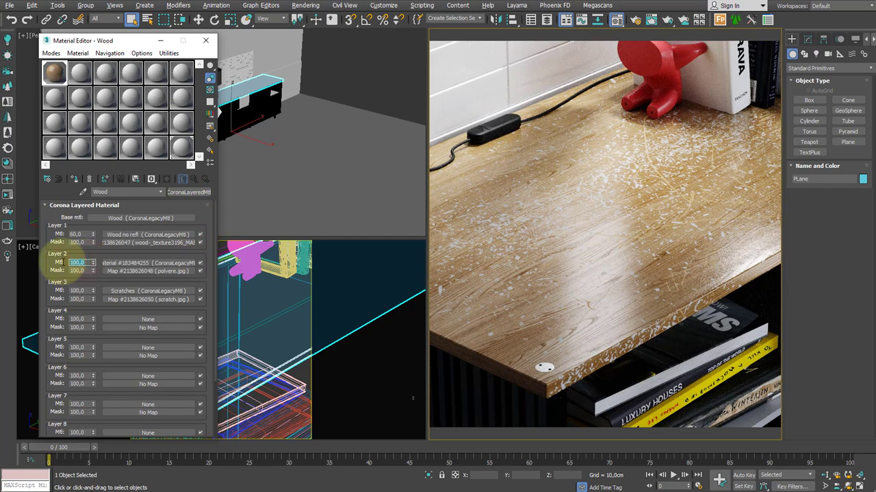
pyautogui.write('50')
pyautogui.press('Return')
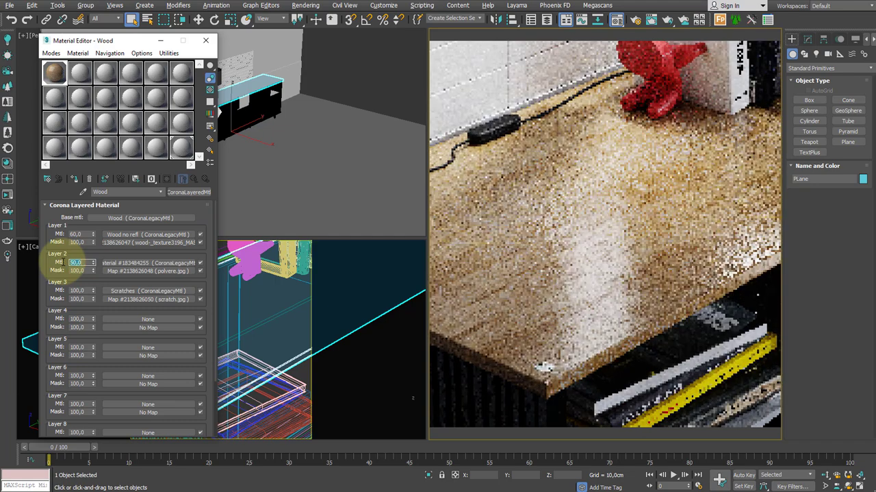
# Set the Layer 2 material amount to 40 and the Layer 3 Scratches material amount to 80
pyautogui.write('40')
pyautogui.press('Tab')
pyautogui.write('80')
pyautogui.press('Return')
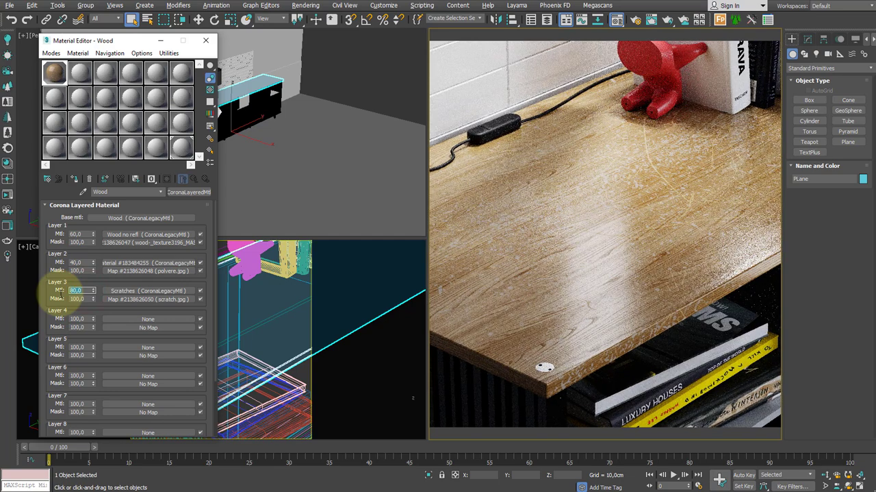
pyautogui.click(191, 282)
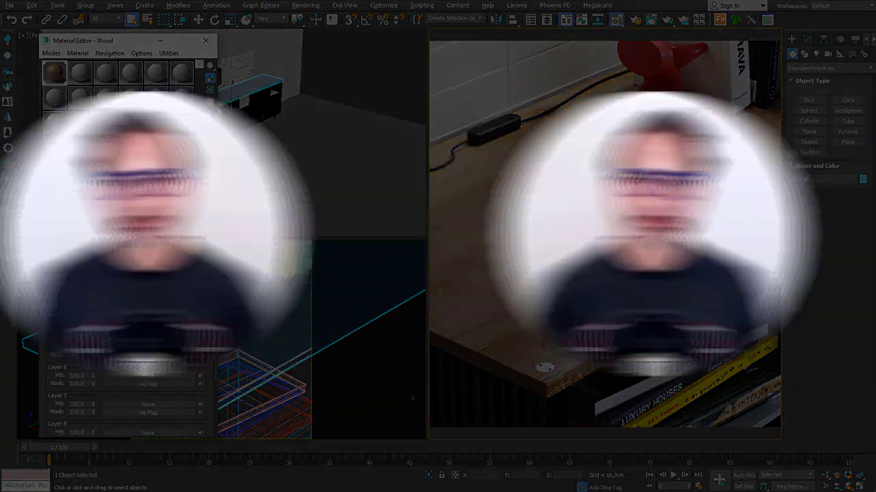